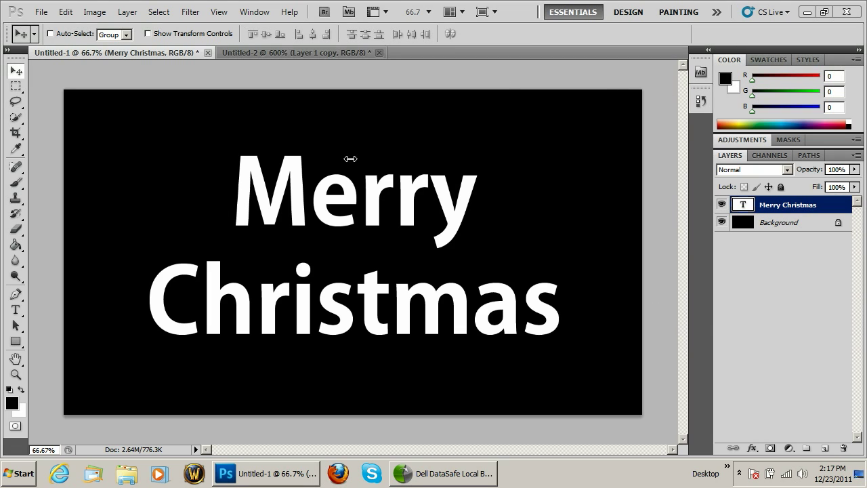
# Step: Add a new layer above the text and fill it with black
pyautogui.click(824, 448)
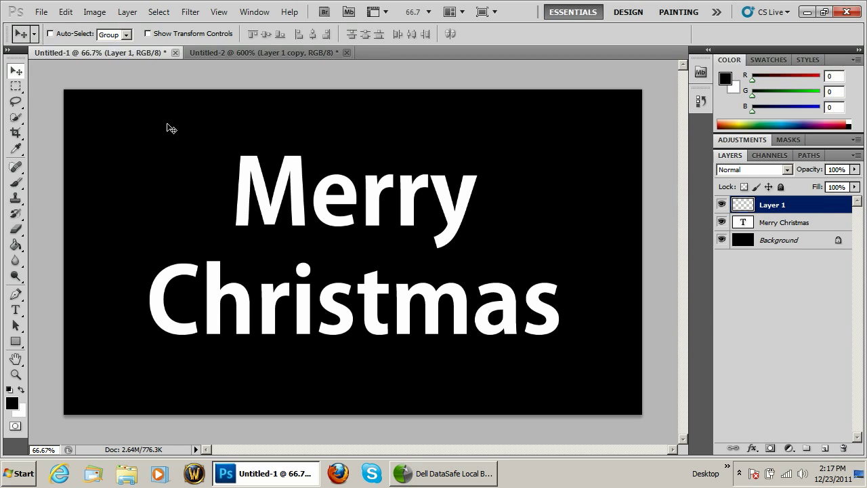
pyautogui.click(15, 244)
pyautogui.click(168, 179)
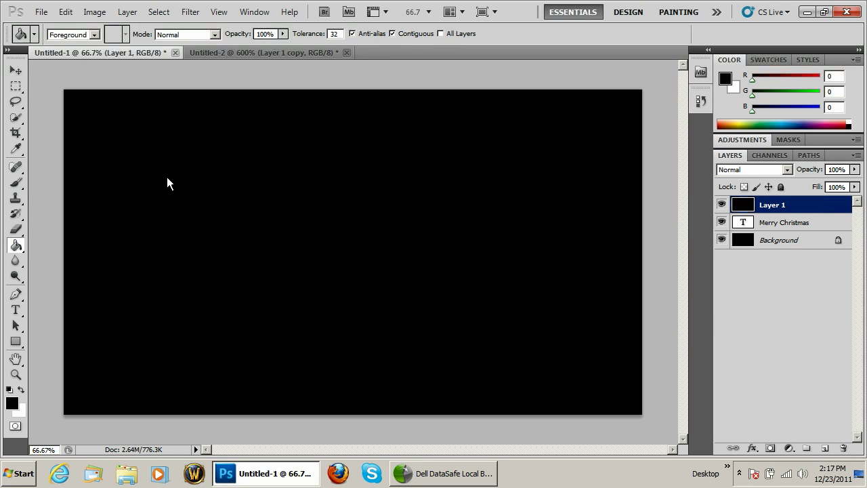
# Step: Give Layer 1 a vertical stripe Pattern Overlay at scale 75
pyautogui.doubleClick(816, 205)
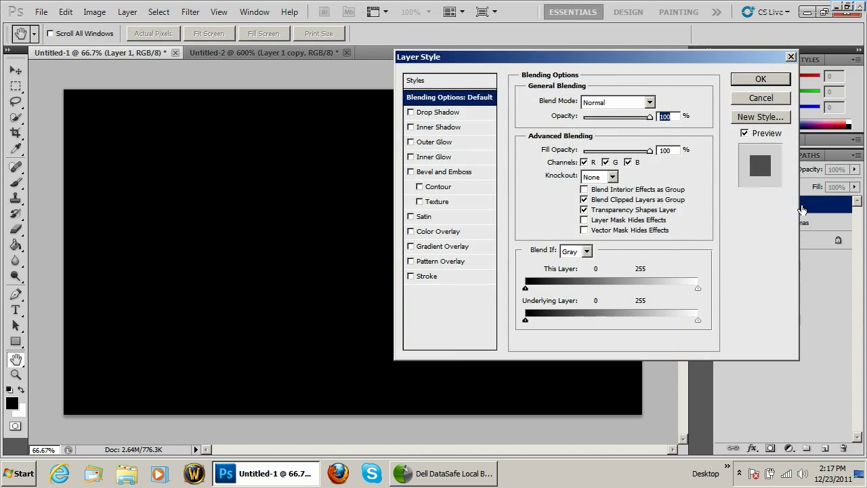
pyautogui.click(435, 264)
pyautogui.click(613, 146)
pyautogui.click(521, 254)
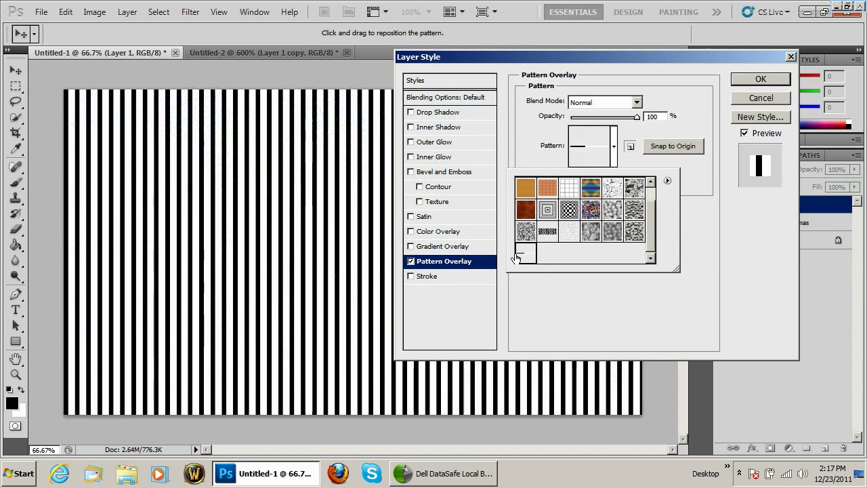
pyautogui.click(735, 290)
pyautogui.doubleClick(654, 175)
pyautogui.write('75')
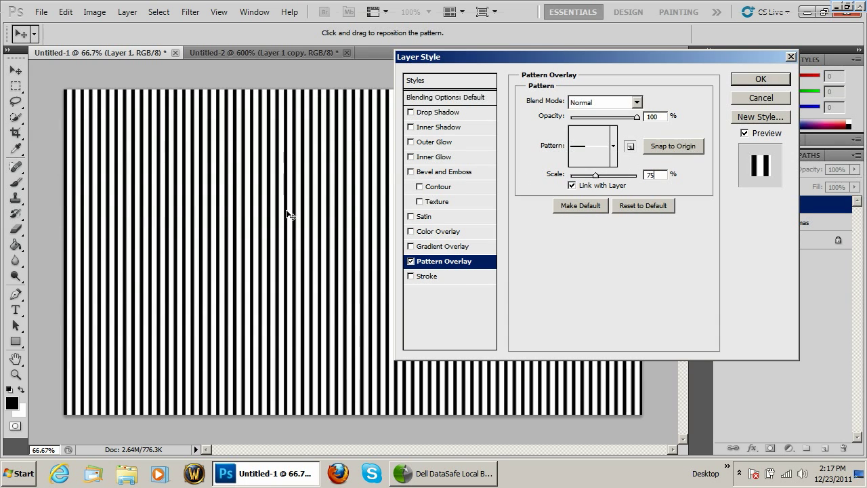
pyautogui.click(757, 79)
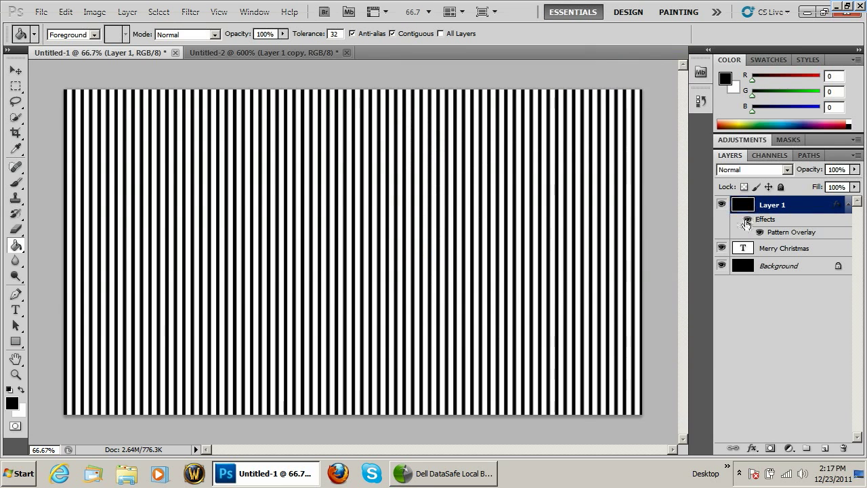
# Step: Try rotating the striped layer, then abandon that transform
pyautogui.hotkey('ctrl', 't')
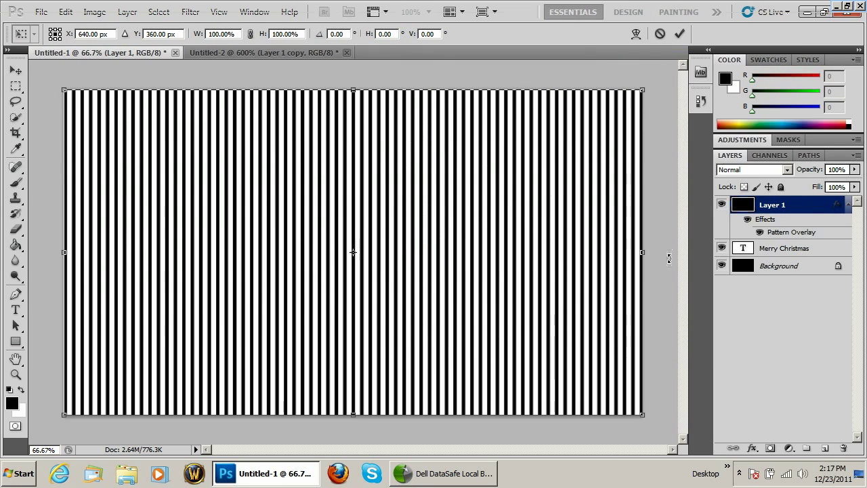
pyautogui.moveTo(669, 258); pyautogui.dragTo(554, 85)
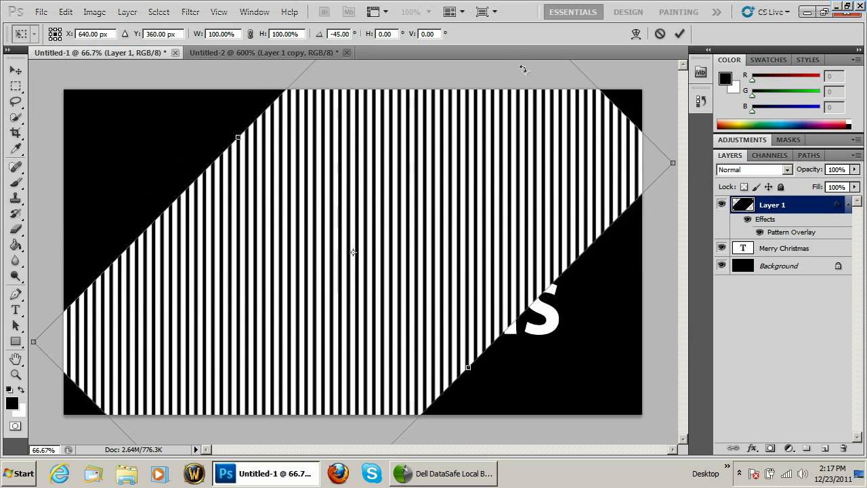
pyautogui.moveTo(554, 85); pyautogui.dragTo(566, 151)
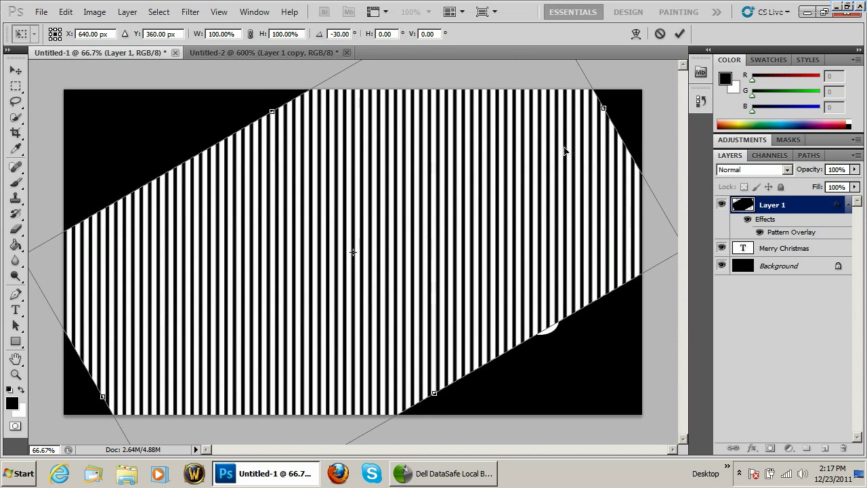
pyautogui.press('Return')
# Step: Merge the striped layer with a new empty layer into plain Layer 2
pyautogui.click(824, 448)
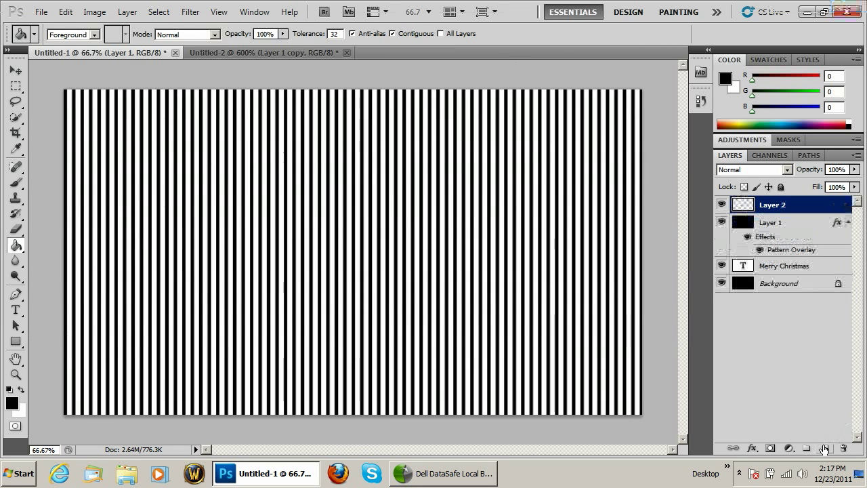
pyautogui.keyDown('shift'); pyautogui.click(778, 223); pyautogui.keyUp('shift')
pyautogui.hotkey('ctrl', 'e')
# Step: Rotate the stripes about 45° and stretch them across most of the canvas
pyautogui.hotkey('ctrl', 't')
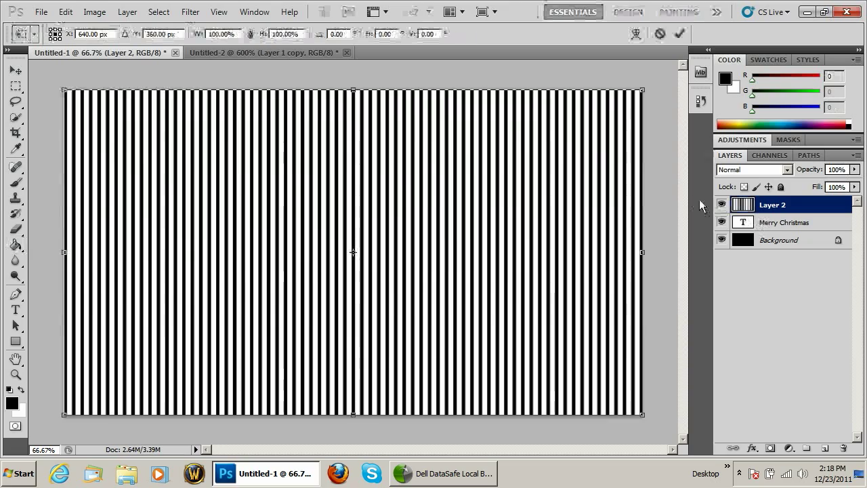
pyautogui.moveTo(658, 244); pyautogui.dragTo(516, 59)
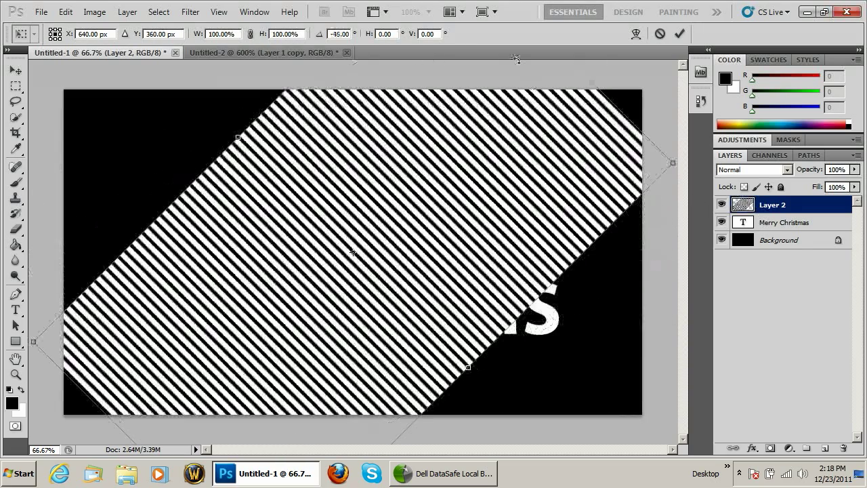
pyautogui.moveTo(465, 363); pyautogui.dragTo(514, 415)
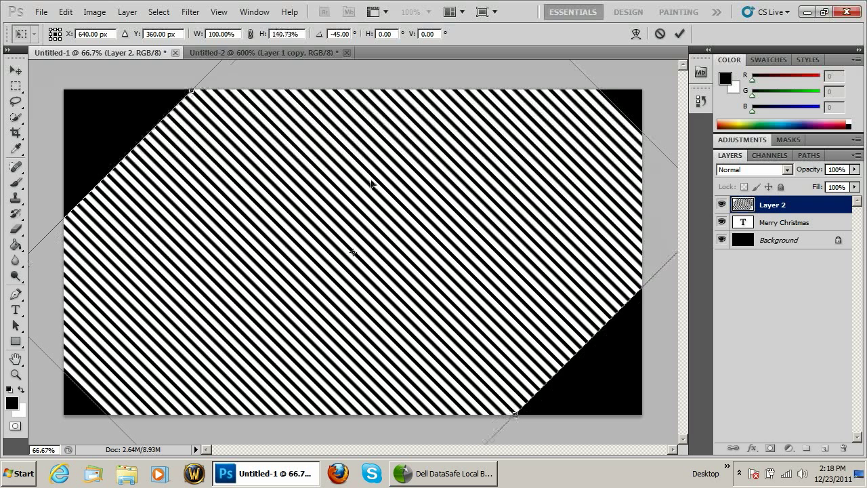
pyautogui.press('Return')
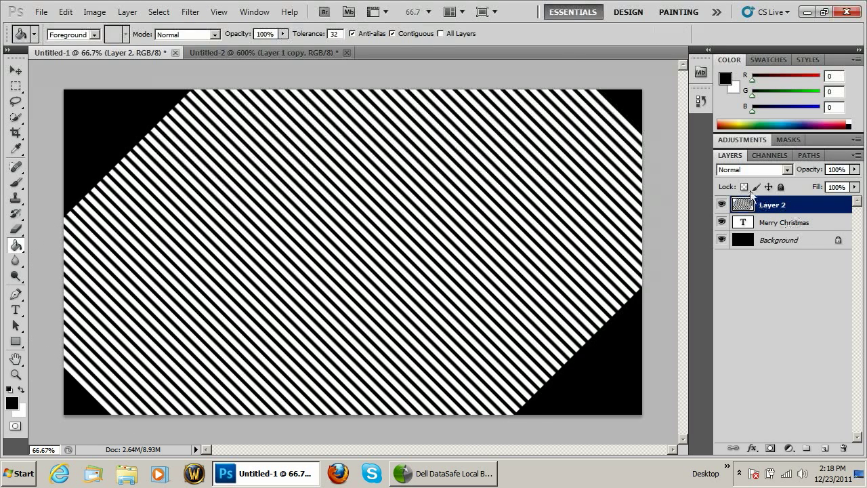
# Step: Try a blend mode on the stripes, then return them to Normal
pyautogui.click(751, 168)
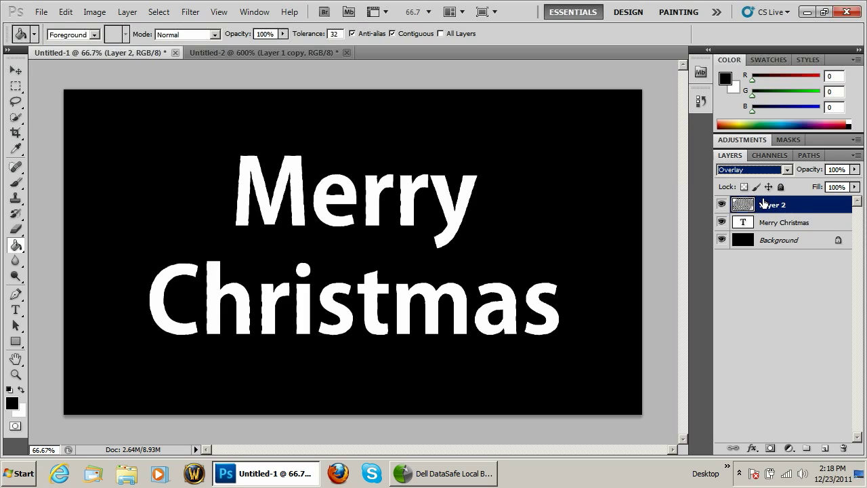
pyautogui.click(751, 169)
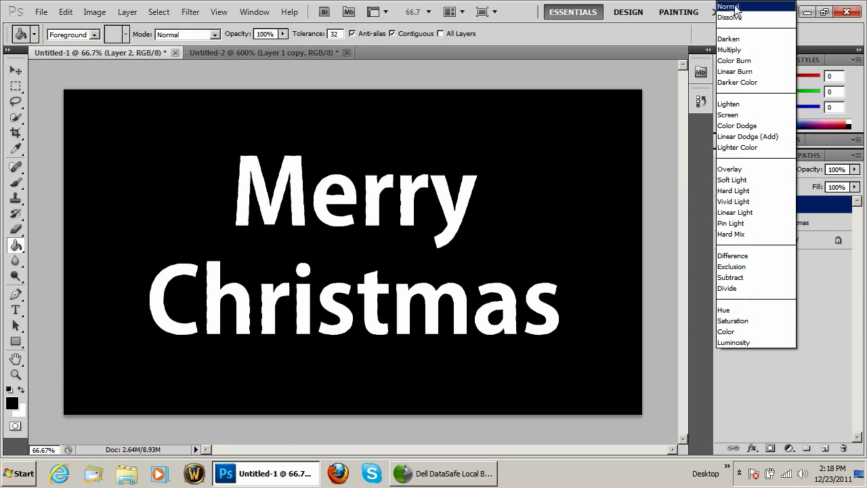
pyautogui.click(735, 8)
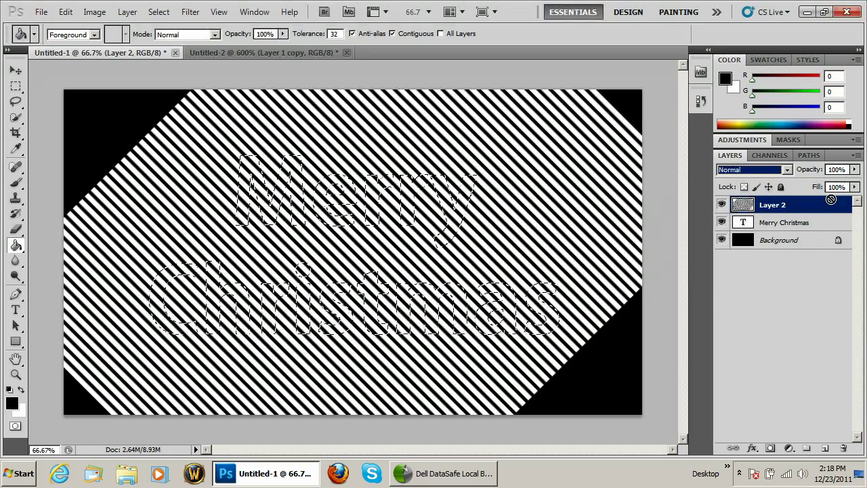
# Step: Invert the letter selection, delete the stripes outside the letters, and deselect
pyautogui.hotkey('ctrl', 'shift', 'i')
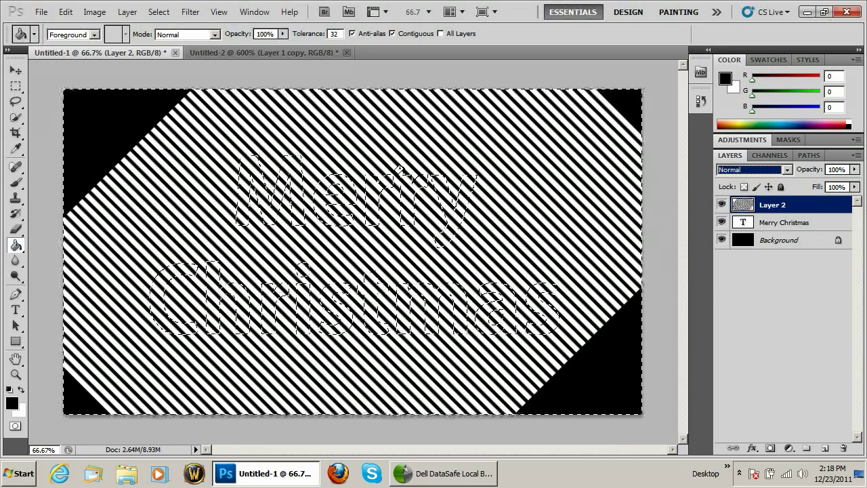
pyautogui.hotkey('alt', 'BackSpace')
pyautogui.hotkey('ctrl', 'd')
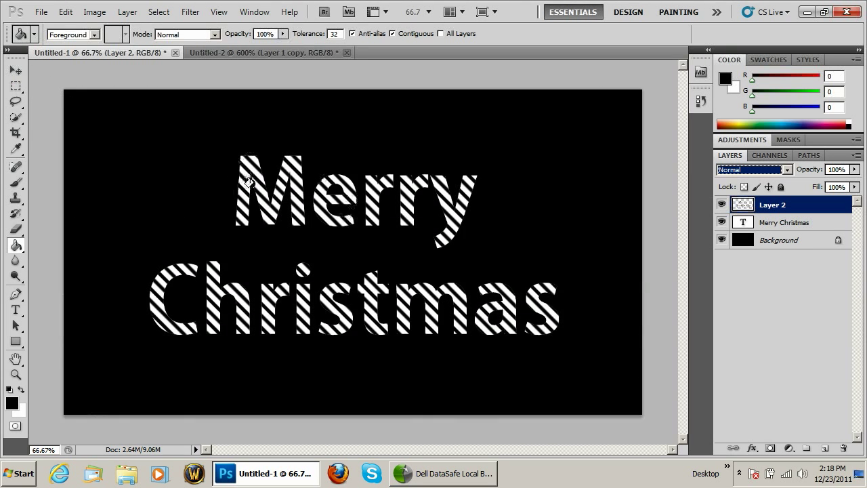
# Step: Hide the original white text and add a red Color Overlay to the stripes
pyautogui.click(823, 224)
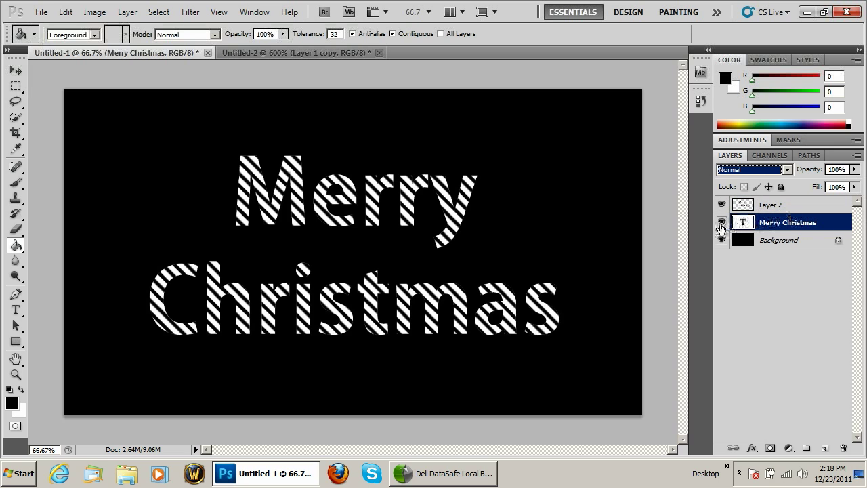
pyautogui.click(722, 224)
pyautogui.doubleClick(816, 206)
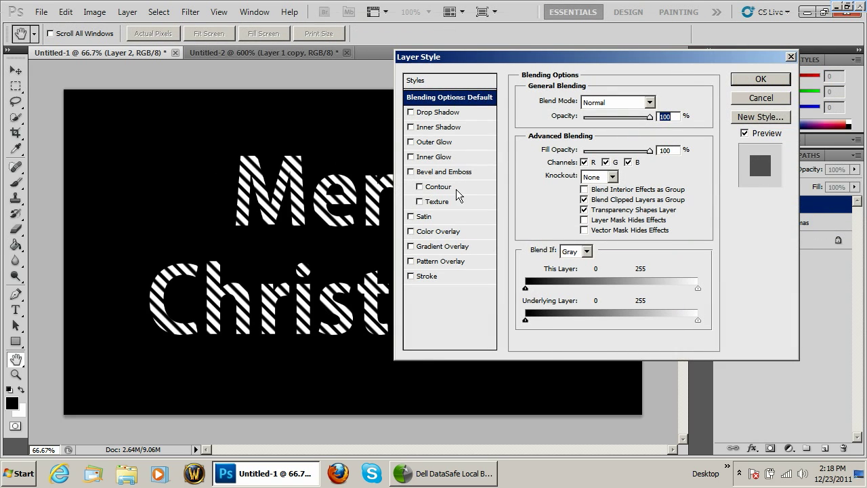
pyautogui.click(436, 232)
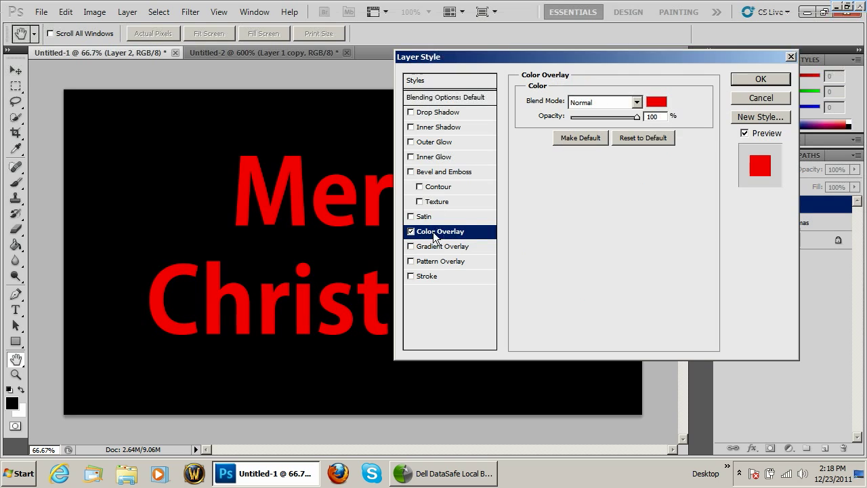
# Step: Cycle the red overlay's blend modes, settling on Lighter Color for candy-cane stripes
pyautogui.click(618, 106)
pyautogui.click(593, 279)
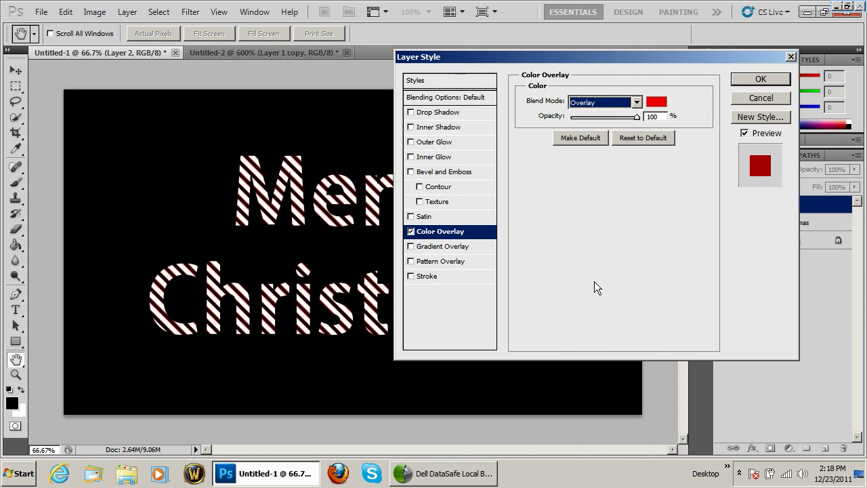
pyautogui.press('Down')
pyautogui.press('Down')
pyautogui.press('Down')
pyautogui.press('Down')
pyautogui.press('Down')
pyautogui.press('Down')
pyautogui.press('Down')
pyautogui.press('Down')
pyautogui.press('Up')
pyautogui.press('Down')
pyautogui.press('Down')
pyautogui.press('Down')
pyautogui.press('Down')
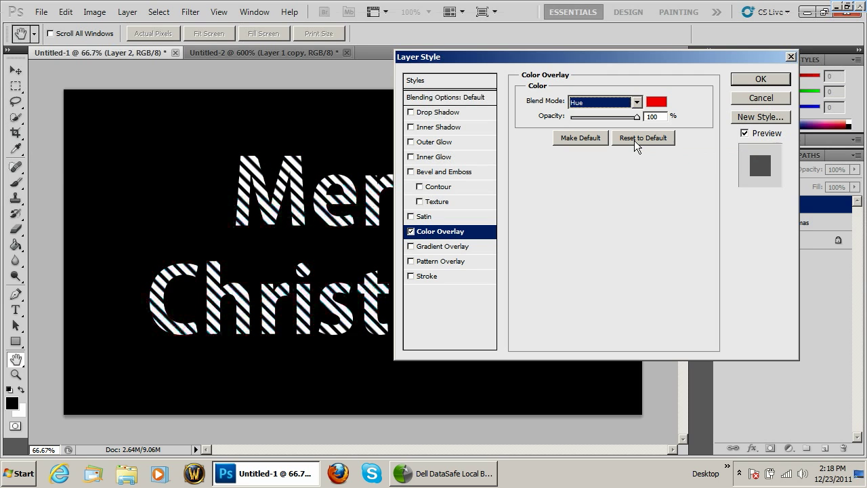
pyautogui.press('Down')
pyautogui.press('Down')
pyautogui.press('Up')
pyautogui.press('Down')
pyautogui.press('Up')
pyautogui.press('Up')
pyautogui.press('Up')
pyautogui.press('Up')
pyautogui.press('Up')
pyautogui.press('Up')
pyautogui.press('Up')
pyautogui.press('Up')
pyautogui.press('Up')
pyautogui.press('Up')
pyautogui.press('Up')
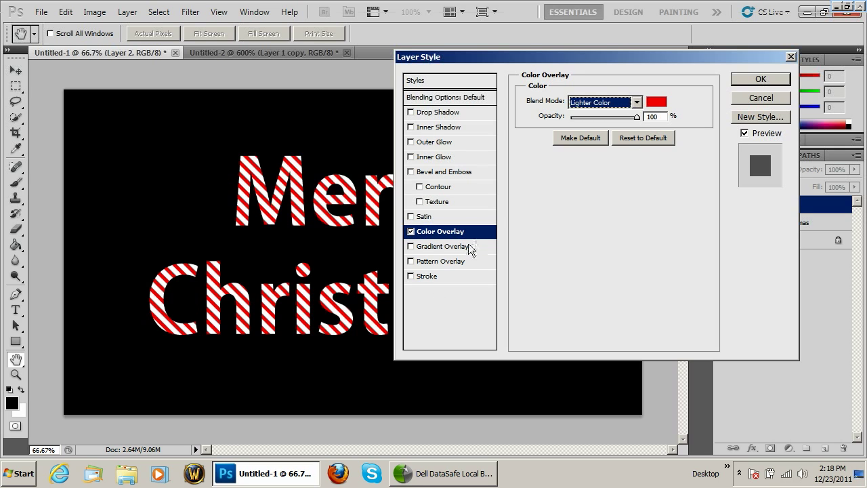
pyautogui.moveTo(485, 55)
pyautogui.mouseDown()
pyautogui.moveTo(608, 52)
pyautogui.moveTo(617, 43)
pyautogui.moveTo(532, 50)
pyautogui.mouseUp()
# Step: Apply the overlay and fill the Background with dark grey 22/22/22
pyautogui.click(790, 70)
pyautogui.click(799, 271)
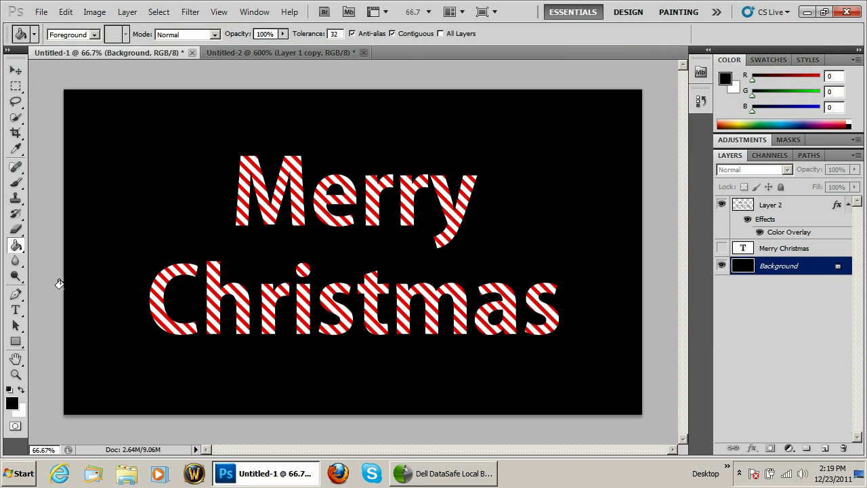
pyautogui.click(12, 404)
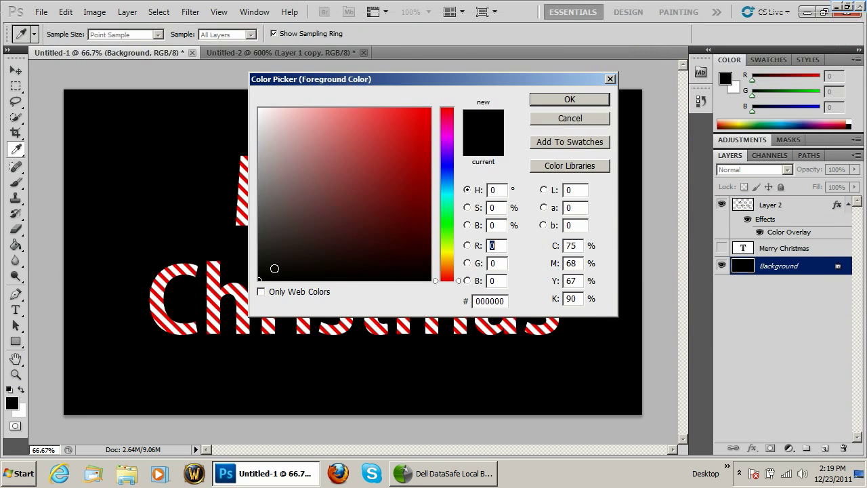
pyautogui.write('22\t22\t22')
pyautogui.click(570, 98)
pyautogui.press('g')
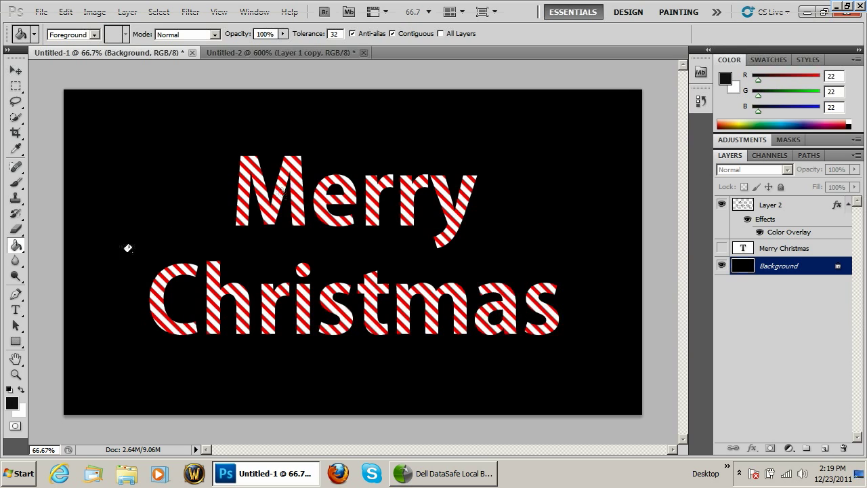
pyautogui.click(181, 219)
# Step: Add a drop shadow with distance 7 to the striped text
pyautogui.doubleClick(823, 223)
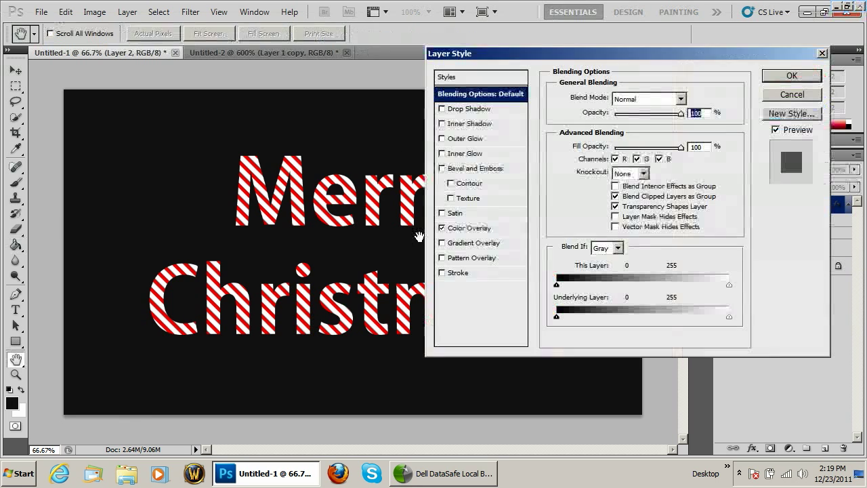
pyautogui.click(485, 111)
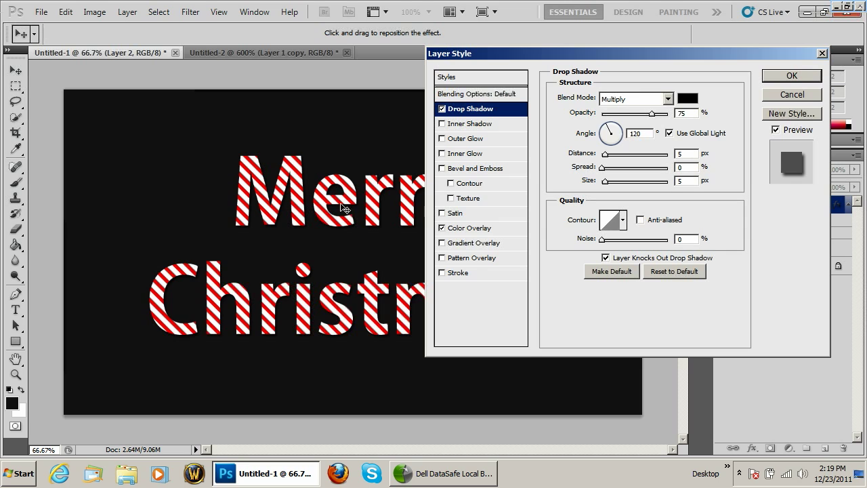
pyautogui.press('Up')
pyautogui.press('Up')
pyautogui.press('Up')
pyautogui.press('Up')
# Step: Add an inner shadow with distance 0, choke 15% and size 0
pyautogui.click(466, 125)
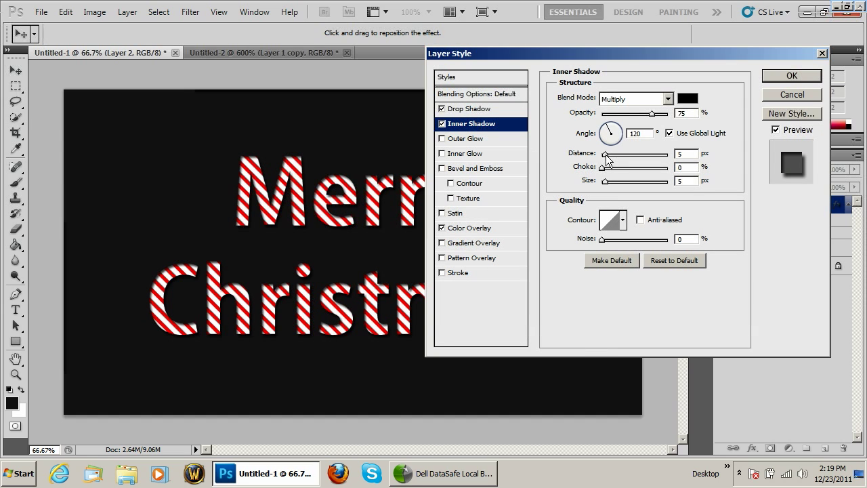
pyautogui.moveTo(605, 155)
pyautogui.mouseDown()
pyautogui.moveTo(635, 173)
pyautogui.moveTo(566, 180)
pyautogui.mouseUp()
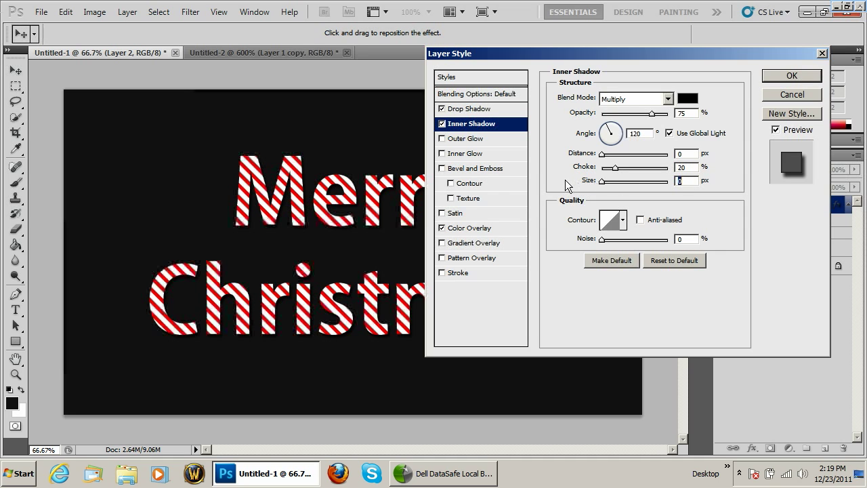
pyautogui.hotkey('shift', 'Tab')
pyautogui.write('15')
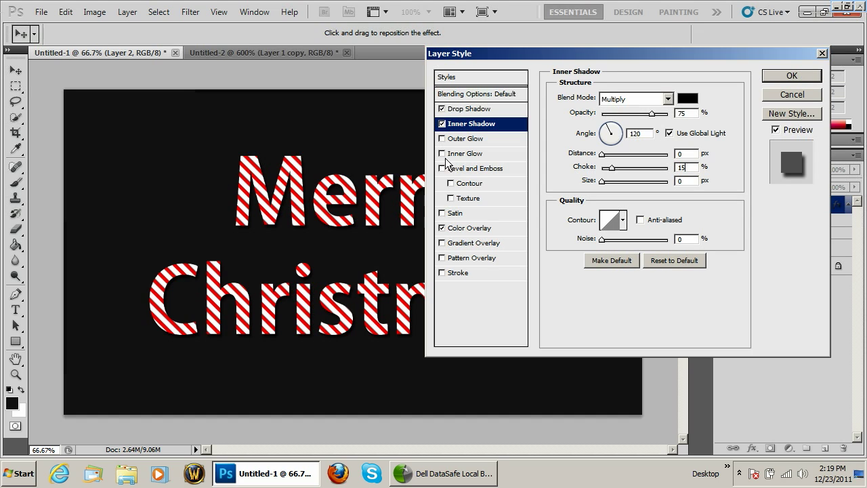
# Step: Add an inner Bevel and Emboss with Chisel Hard technique and size 4
pyautogui.click(463, 169)
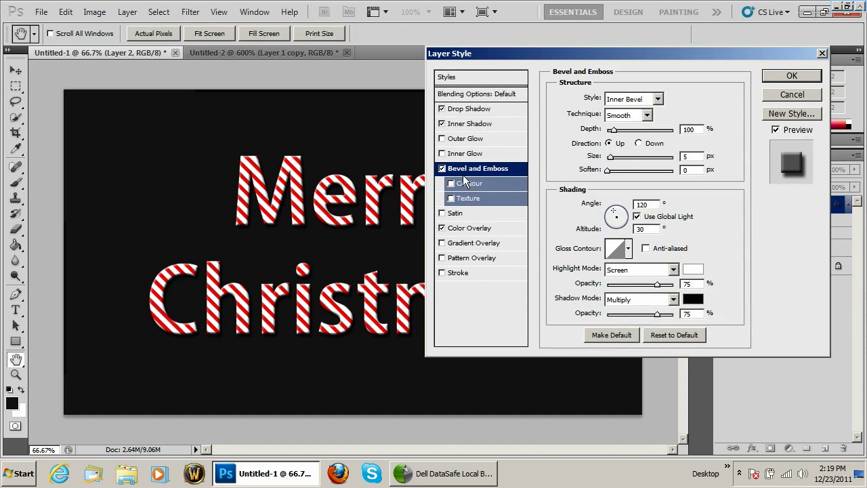
pyautogui.click(655, 99)
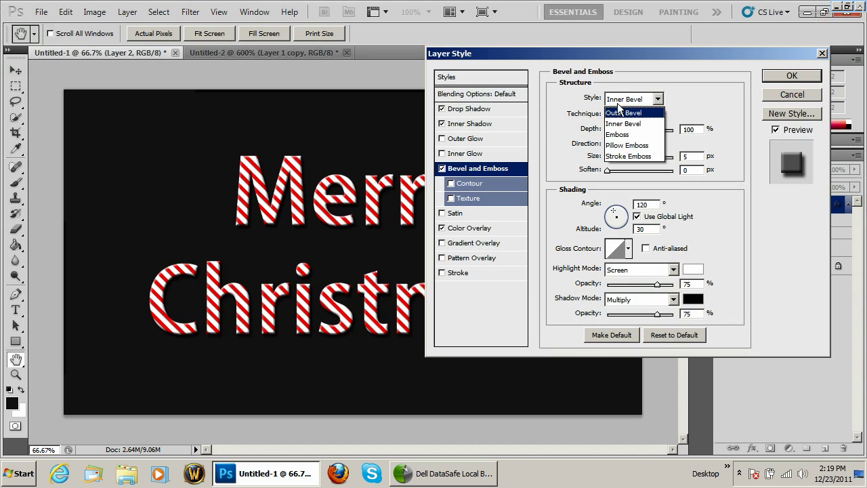
pyautogui.click(624, 116)
pyautogui.click(623, 129)
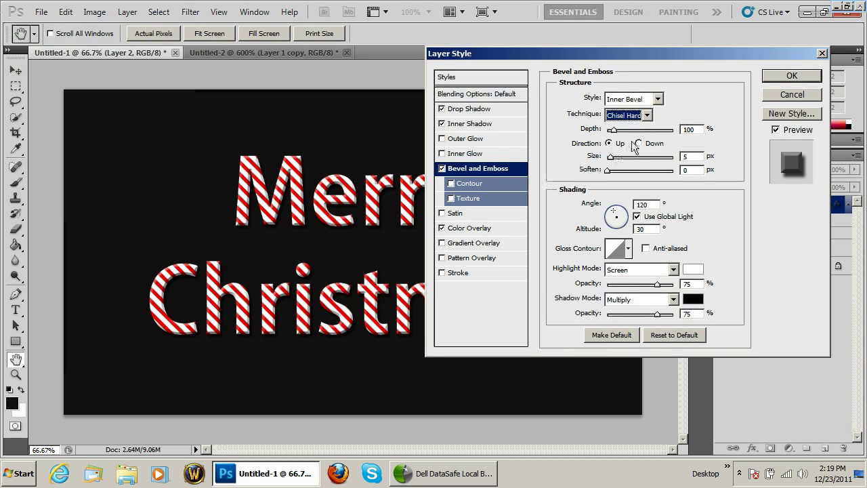
pyautogui.click(697, 156)
pyautogui.press('BackSpace')
pyautogui.write('4')
# Step: Raise bevel depth to 120 and opacity to 85, then apply all effects
pyautogui.click(701, 128)
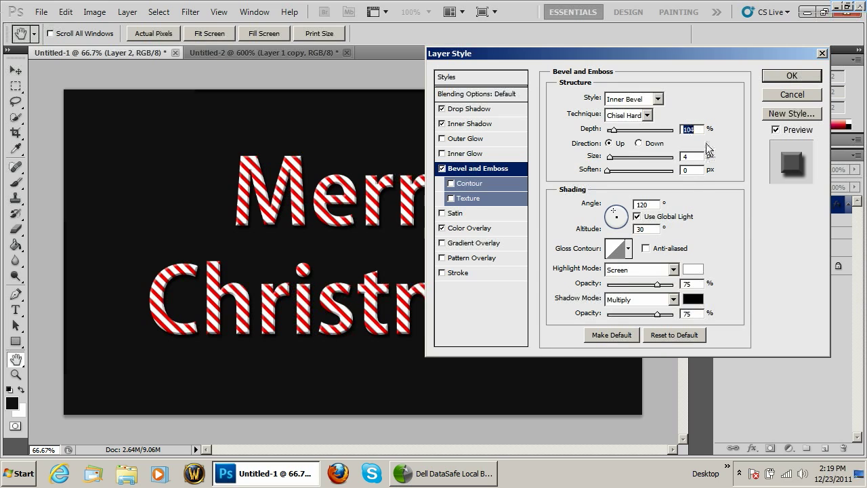
pyautogui.press('Up')
pyautogui.press('Up')
pyautogui.press('Up')
pyautogui.press('Up')
pyautogui.press('Up')
pyautogui.press('Up')
pyautogui.press('Up')
pyautogui.press('Up')
pyautogui.click(700, 314)
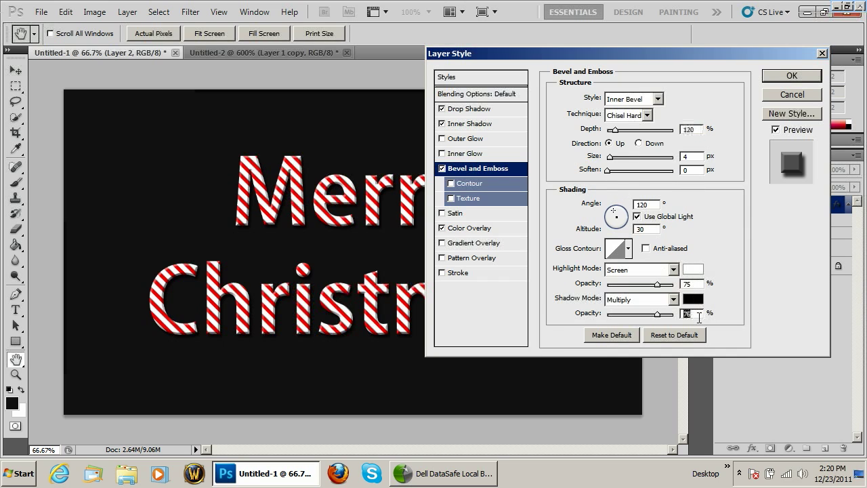
pyautogui.press('Up')
pyautogui.press('Up')
pyautogui.press('Up')
pyautogui.press('Up')
pyautogui.press('Up')
pyautogui.press('Up')
pyautogui.press('Up')
pyautogui.press('Up')
pyautogui.press('Up')
pyautogui.press('Up')
pyautogui.press('Up')
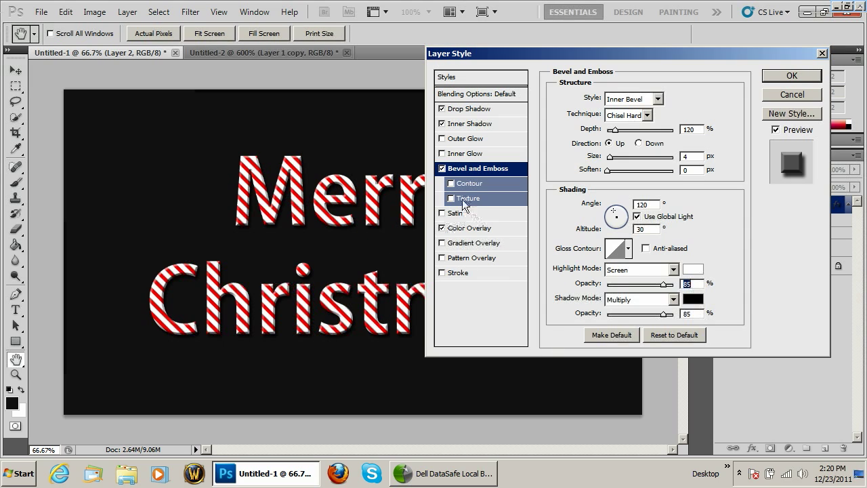
pyautogui.click(789, 75)
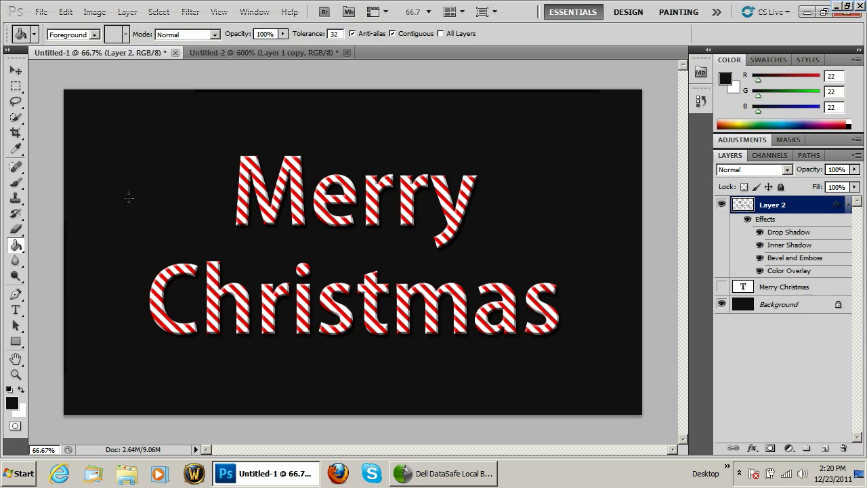
# Step: Pick the 74 px leaf brush, resize it to 97, and make the Background active
pyautogui.click(16, 183)
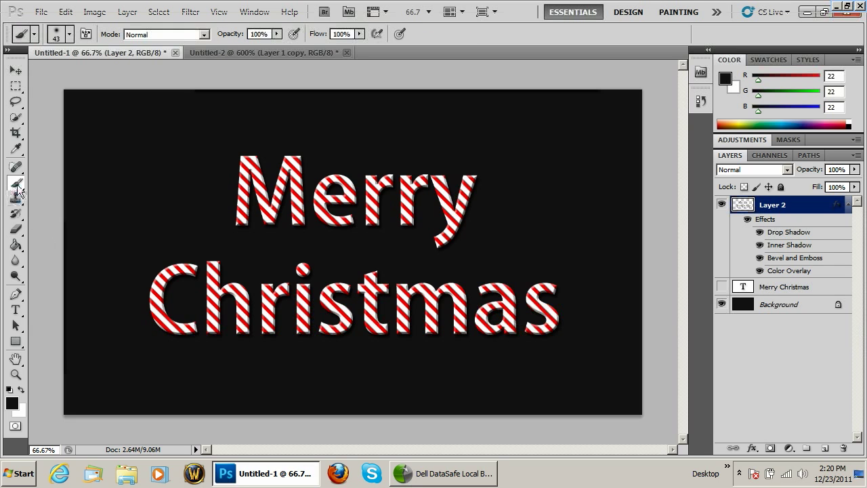
pyautogui.rightClick(166, 180)
pyautogui.scroll(-2, 280, 301)
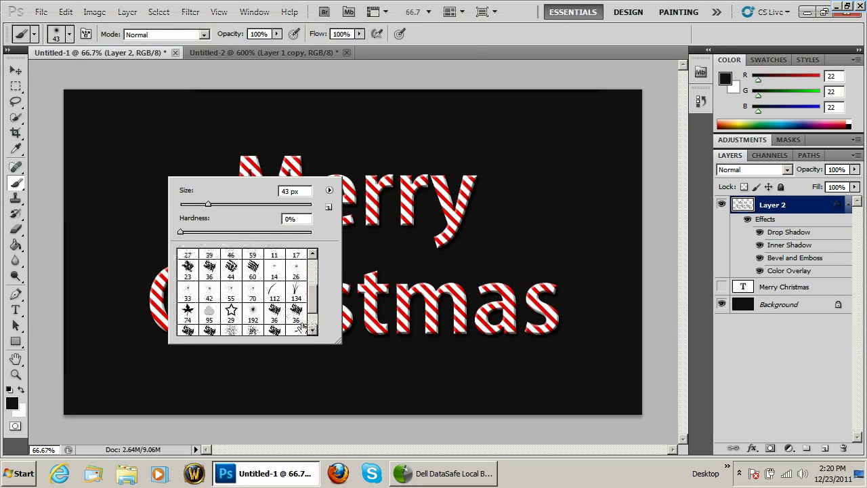
pyautogui.scroll(-1, 203, 298)
pyautogui.click(188, 291)
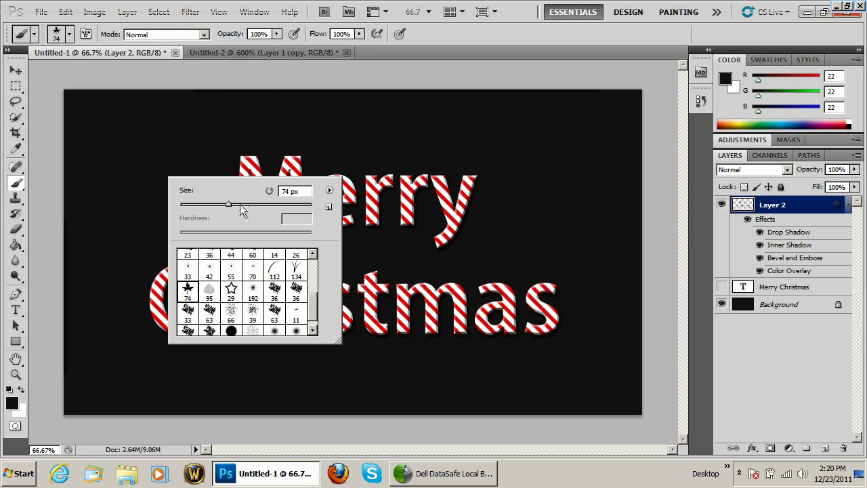
pyautogui.write('97')
pyautogui.press('Return')
pyautogui.hotkey('alt', '[')
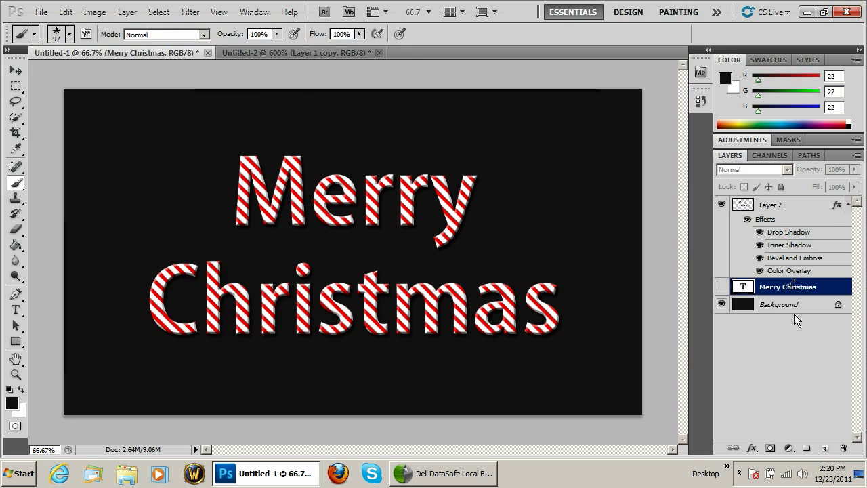
pyautogui.hotkey('alt', '[')
# Step: Add a new layer and set the foreground colour to dark green
pyautogui.click(825, 447)
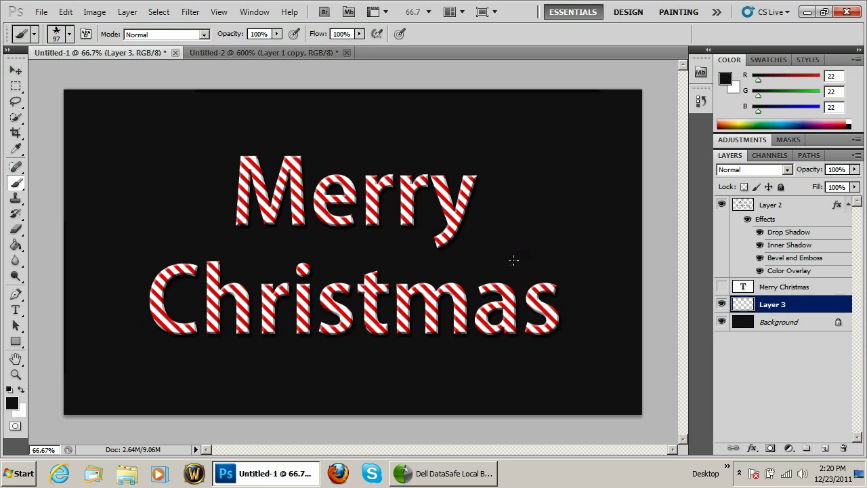
pyautogui.click(12, 403)
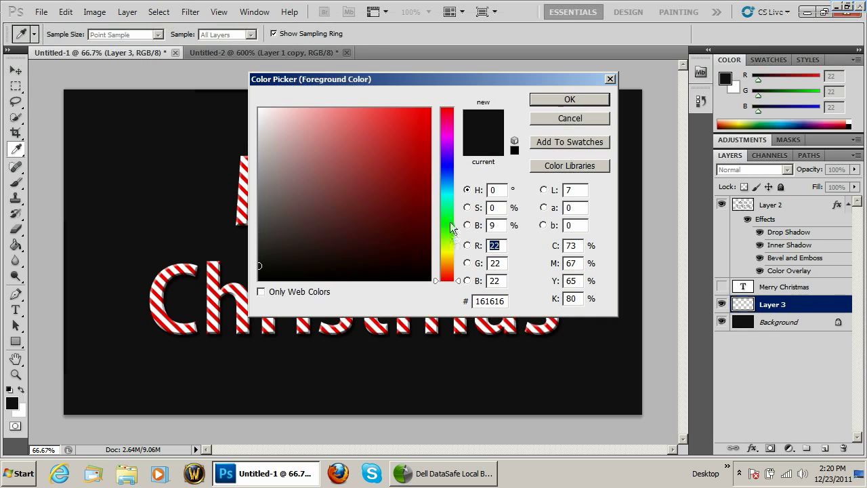
pyautogui.click(446, 224)
pyautogui.click(430, 204)
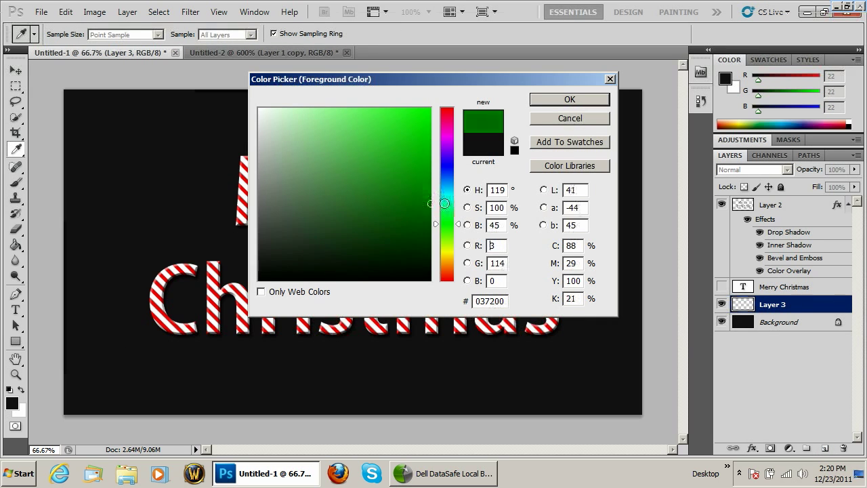
pyautogui.click(569, 99)
# Step: Stamp leaves near Merry, undoing misplaced ones, and near the end of Christmas
pyautogui.moveTo(483, 227); pyautogui.dragTo(447, 301)
pyautogui.hotkey('ctrl', 'z')
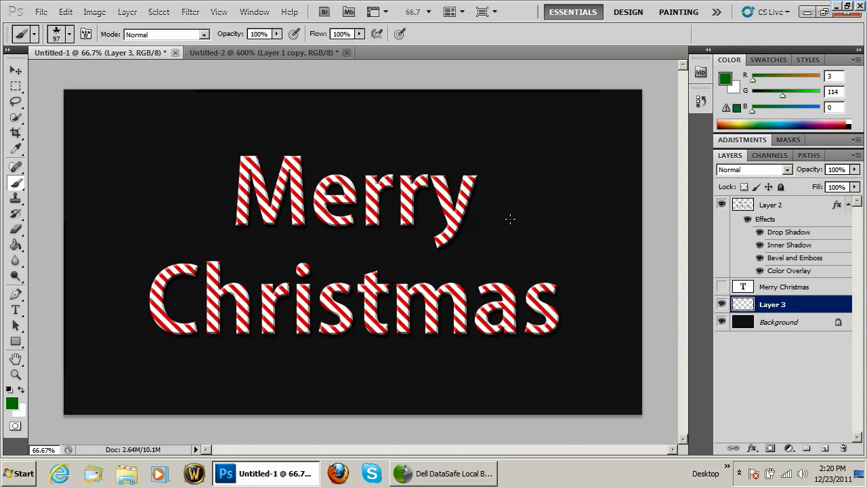
pyautogui.click(509, 219)
pyautogui.hotkey('ctrl', 'z')
pyautogui.click(490, 225)
pyautogui.hotkey('ctrl', 'z')
pyautogui.click(507, 266)
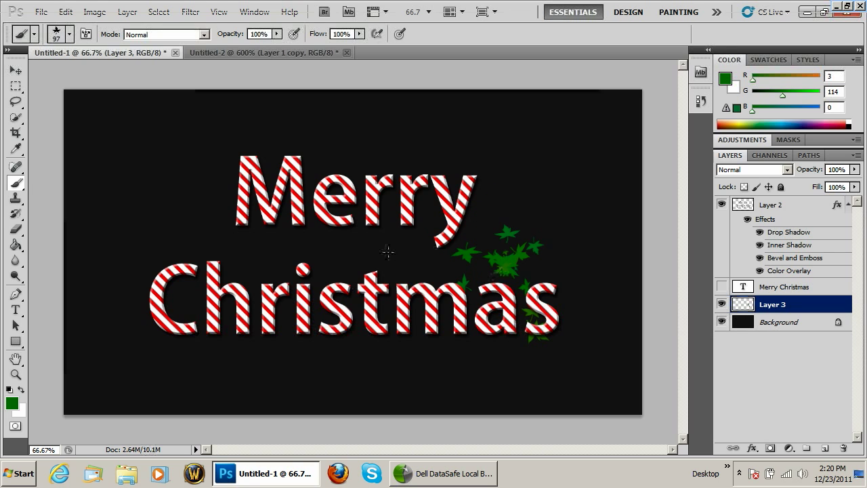
# Step: Scatter leaves left and right of Merry, around Christmas, and between the words
pyautogui.click(204, 200)
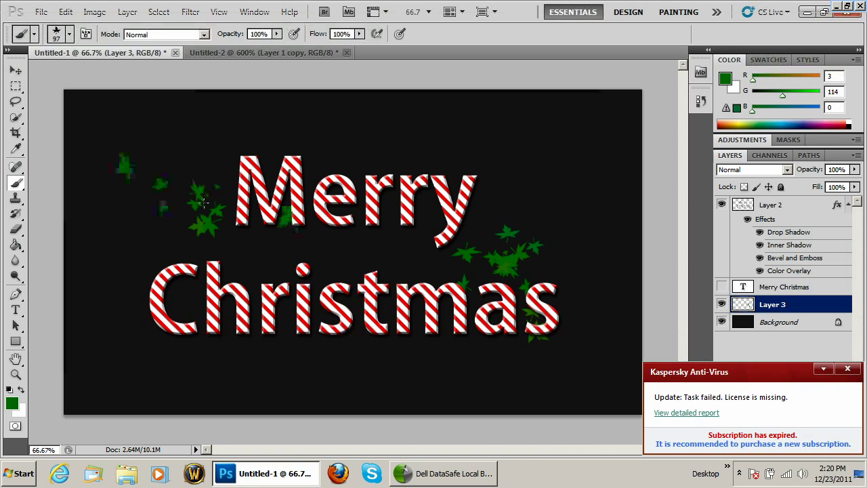
pyautogui.click(847, 368)
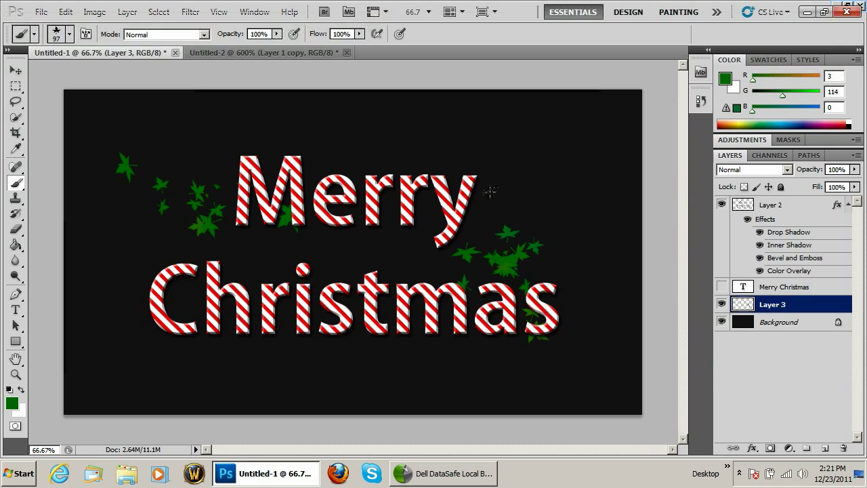
pyautogui.moveTo(498, 191); pyautogui.dragTo(480, 206)
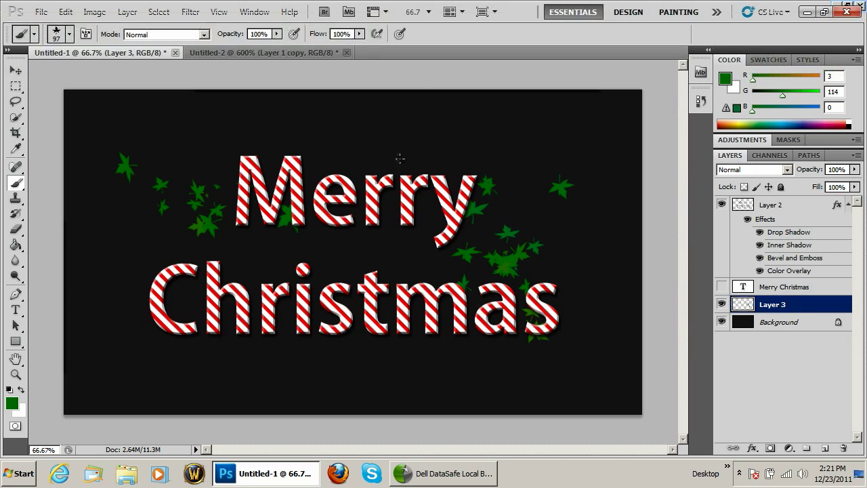
pyautogui.moveTo(396, 158)
pyautogui.mouseDown()
pyautogui.moveTo(391, 171)
pyautogui.moveTo(369, 173)
pyautogui.mouseUp()
pyautogui.hotkey('ctrl', 'z')
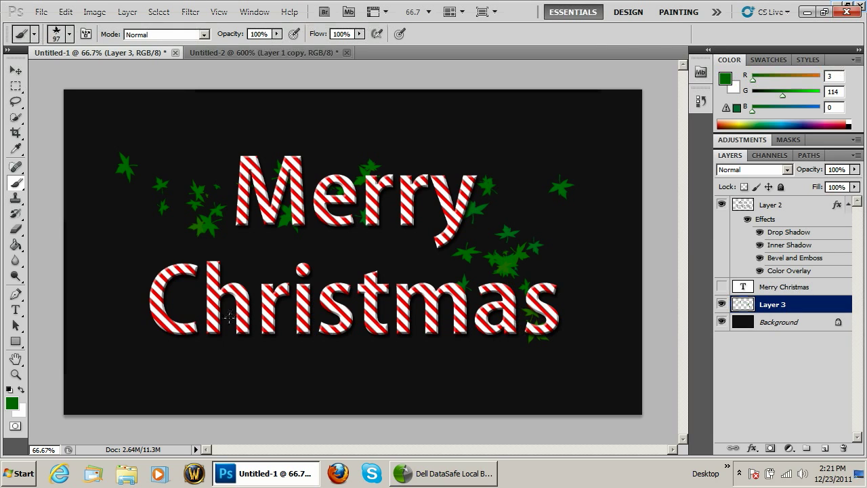
pyautogui.click(234, 321)
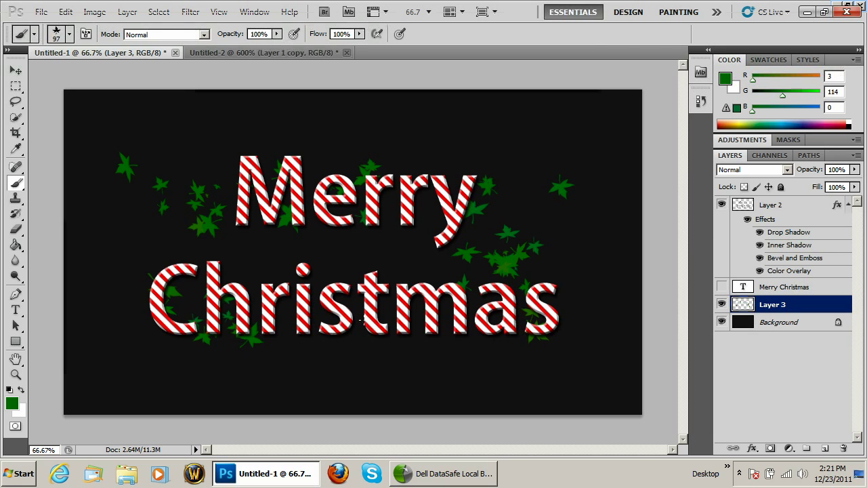
pyautogui.moveTo(370, 334); pyautogui.dragTo(397, 351)
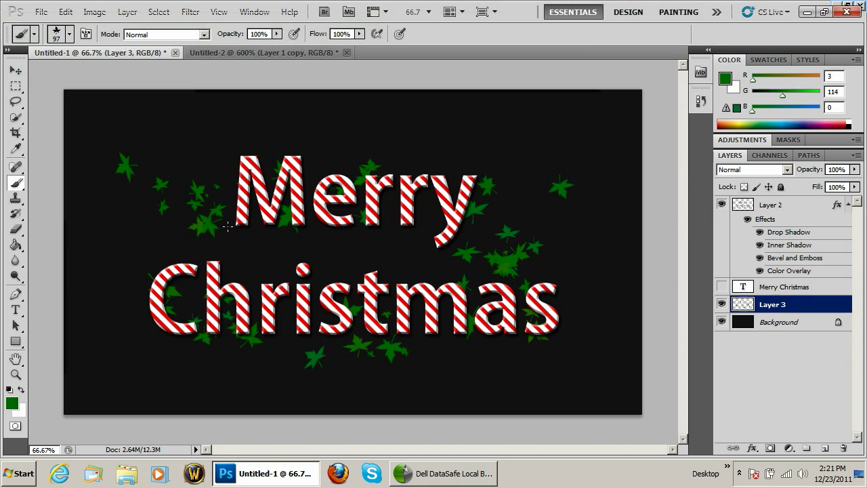
pyautogui.click(273, 247)
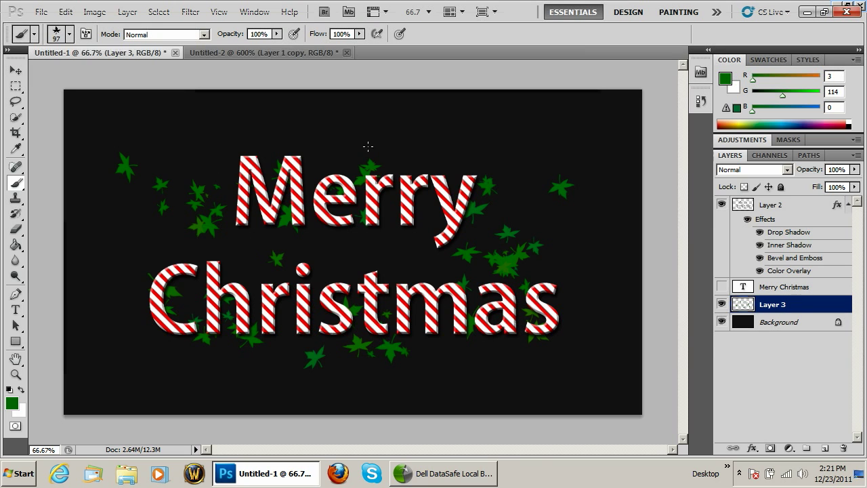
# Step: Give the leaves a drop shadow with distance 4
pyautogui.doubleClick(824, 305)
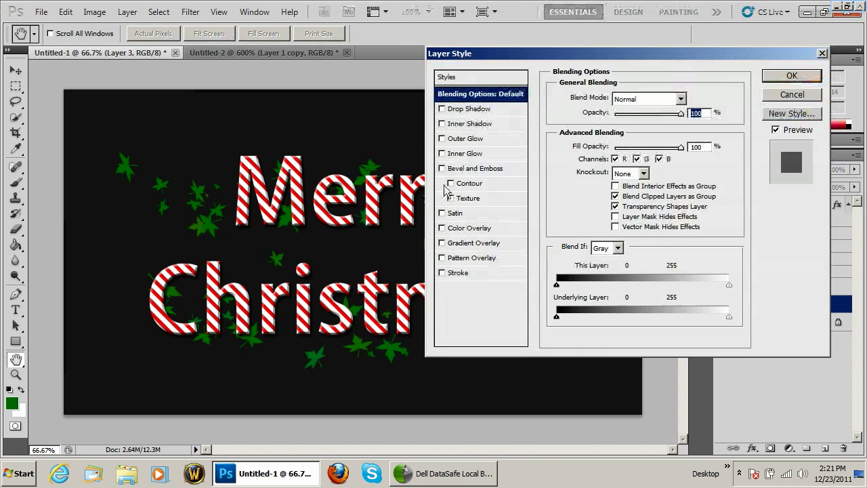
pyautogui.click(472, 109)
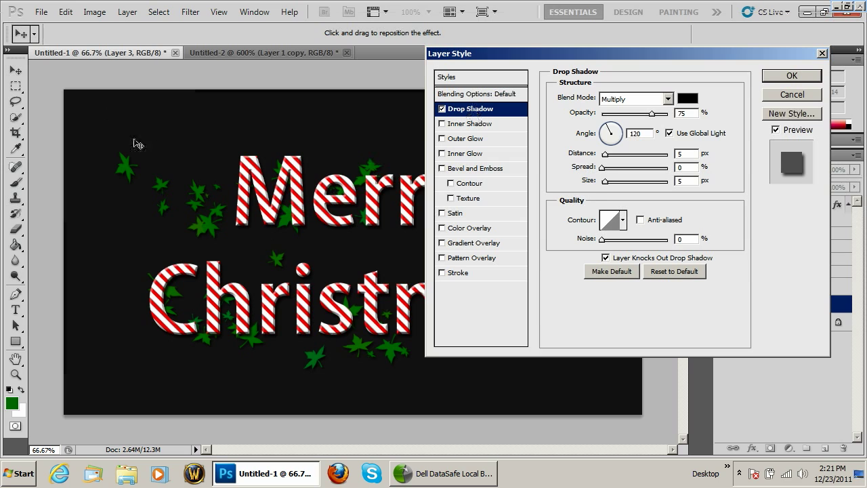
pyautogui.click(688, 156)
pyautogui.press('Down')
# Step: Add an inner Chisel Hard bevel to the leaves with size 3
pyautogui.click(441, 168)
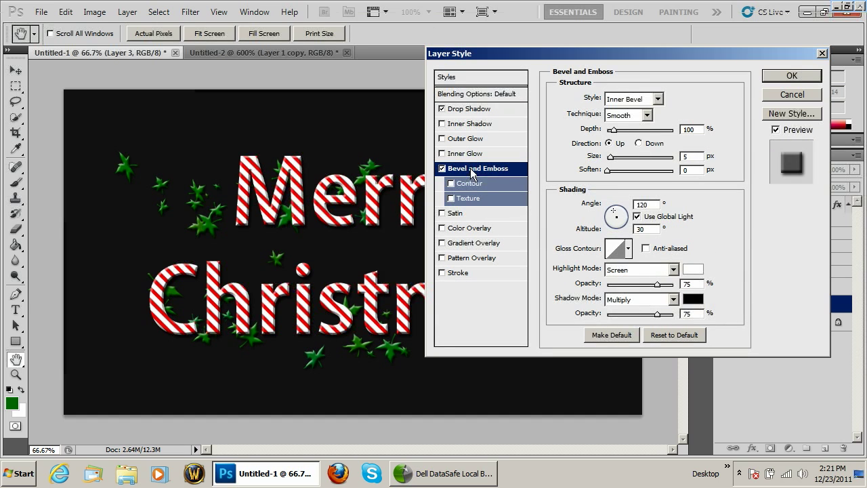
pyautogui.click(633, 99)
pyautogui.click(626, 119)
pyautogui.click(630, 115)
pyautogui.click(638, 140)
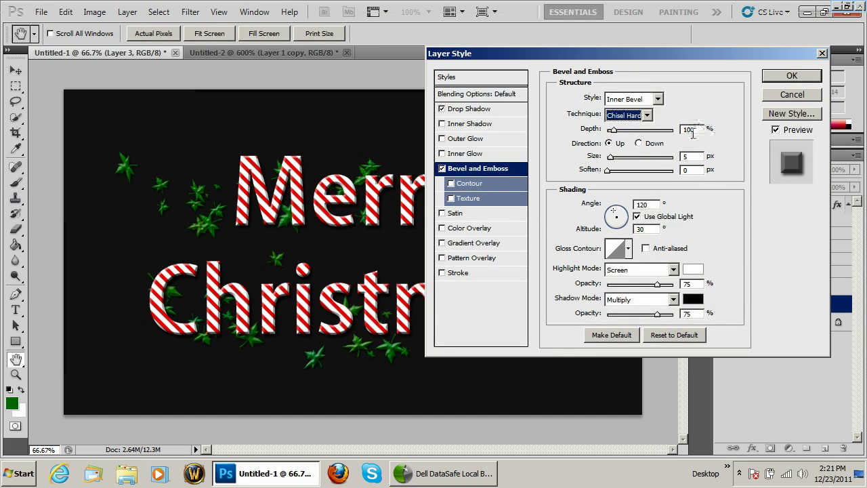
pyautogui.doubleClick(688, 157)
pyautogui.write('3')
# Step: Keep bevel size 3, lower depth to 96, apply, and move Layer 3 above the text
pyautogui.press('Down')
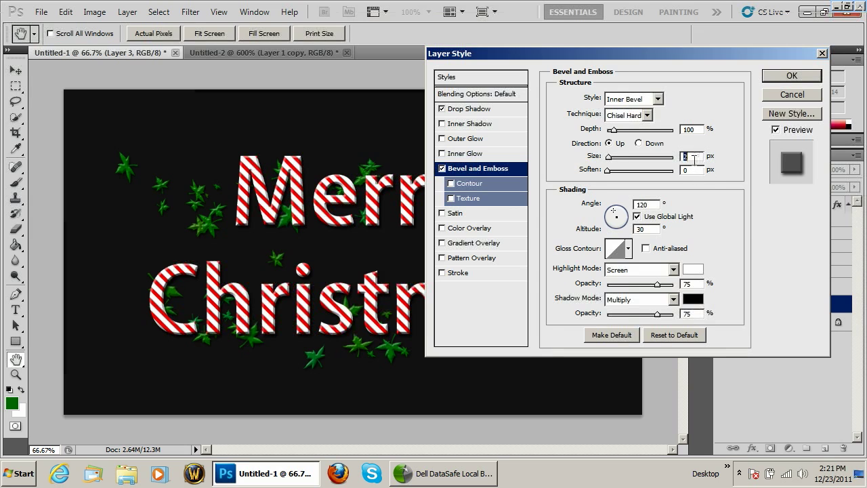
pyautogui.press('Up')
pyautogui.doubleClick(689, 128)
pyautogui.press('Down')
pyautogui.press('Down')
pyautogui.press('Down')
pyautogui.press('Down')
pyautogui.click(783, 79)
pyautogui.moveTo(809, 308); pyautogui.dragTo(786, 201)
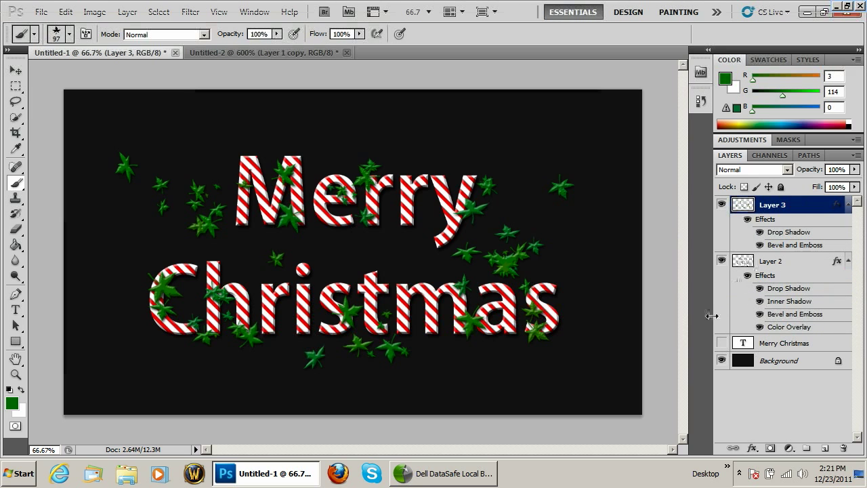
# Step: Load the Merry Christmas letter selection and merge the leaves with a new layer into Layer 4
pyautogui.click(721, 343)
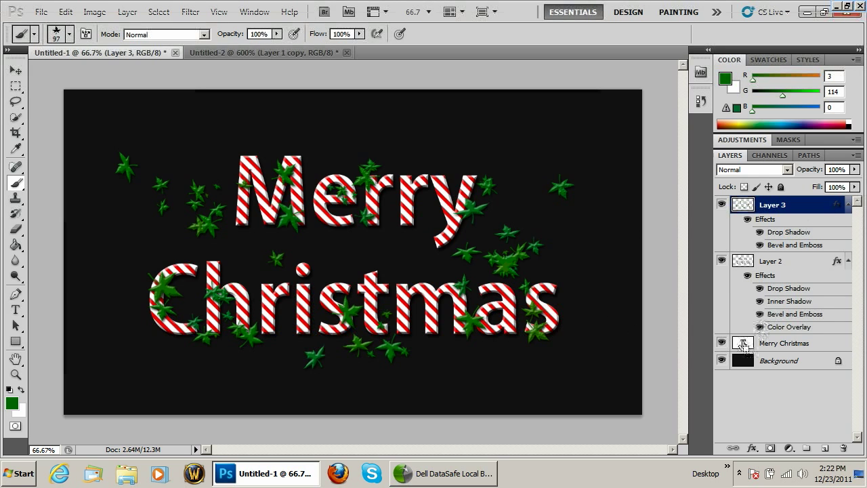
pyautogui.keyDown('ctrl'); pyautogui.click(742, 343); pyautogui.keyUp('ctrl')
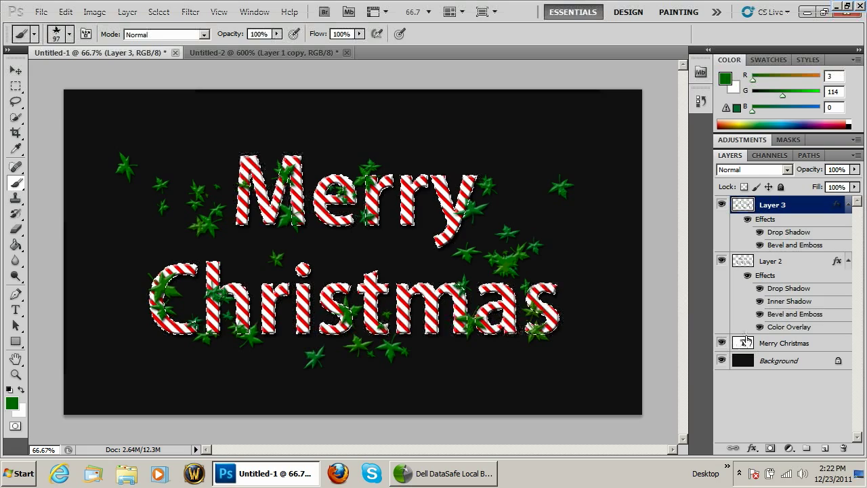
pyautogui.click(825, 448)
pyautogui.keyDown('shift'); pyautogui.click(786, 224); pyautogui.keyUp('shift')
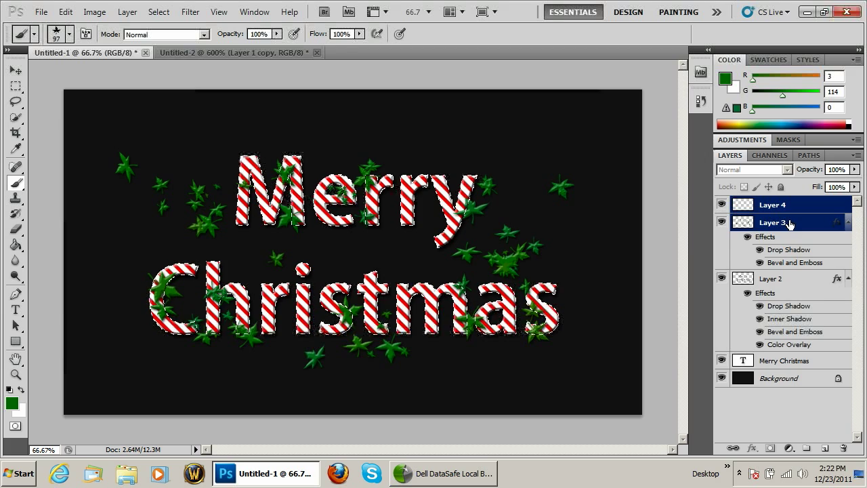
pyautogui.hotkey('ctrl', 'e')
# Step: Zoom far into the canvas to inspect, then fit the whole image on screen
pyautogui.click(16, 375)
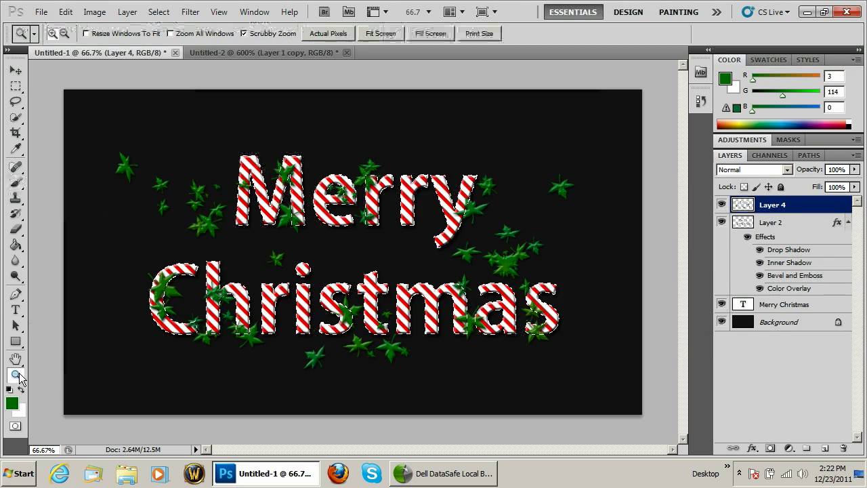
pyautogui.moveTo(217, 134); pyautogui.dragTo(382, 267)
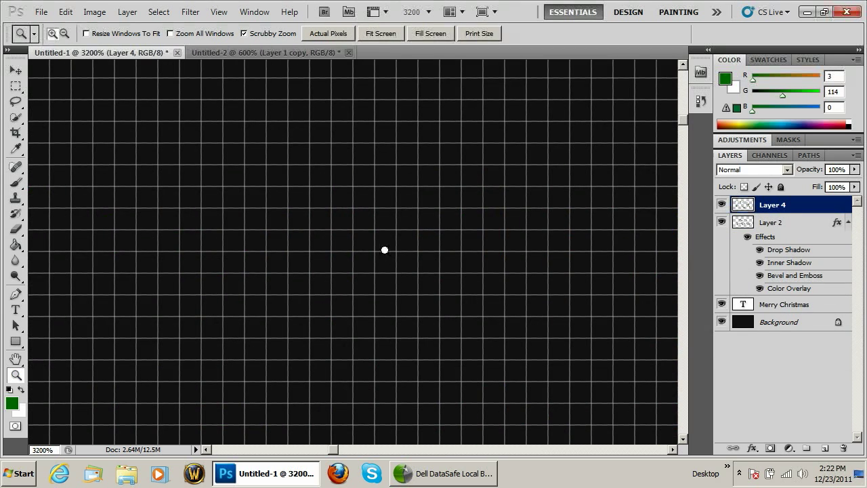
pyautogui.keyDown('alt'); pyautogui.click(432, 228); pyautogui.keyUp('alt')
pyautogui.hotkey('ctrl', '0')
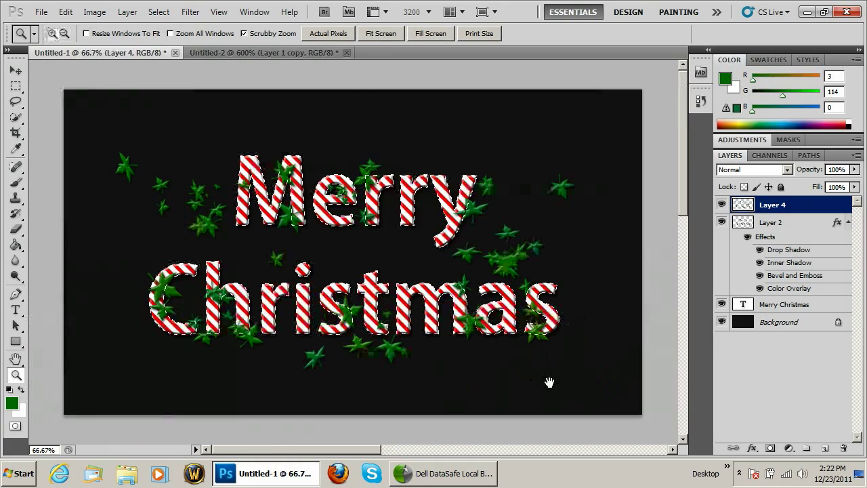
# Step: Set up a 64 px, 0% hardness eraser and erase leaf parts over Christmas's 't' and 'h'
pyautogui.click(16, 229)
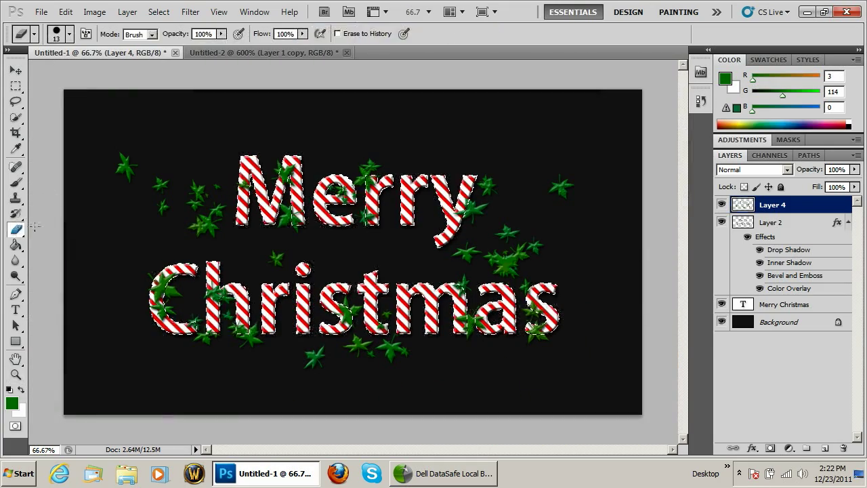
pyautogui.rightClick(213, 207)
pyautogui.moveTo(252, 264); pyautogui.dragTo(230, 263)
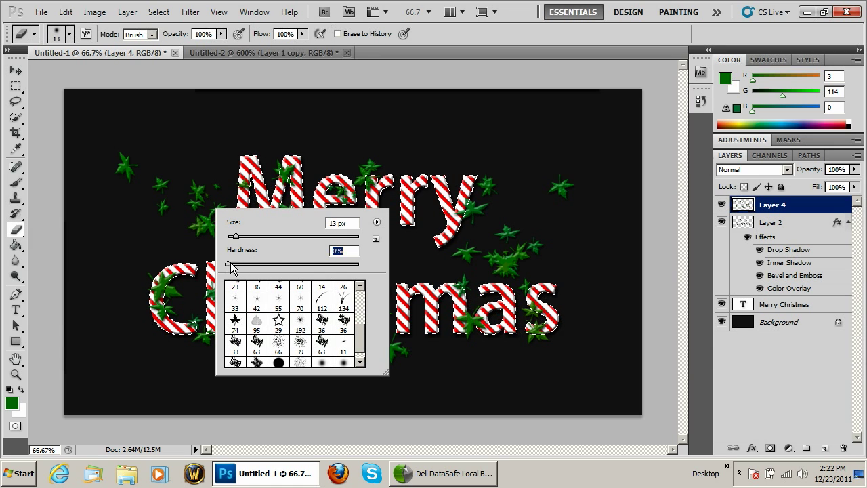
pyautogui.moveTo(254, 237)
pyautogui.mouseDown()
pyautogui.moveTo(345, 239)
pyautogui.moveTo(249, 237)
pyautogui.mouseUp()
pyautogui.press('Return')
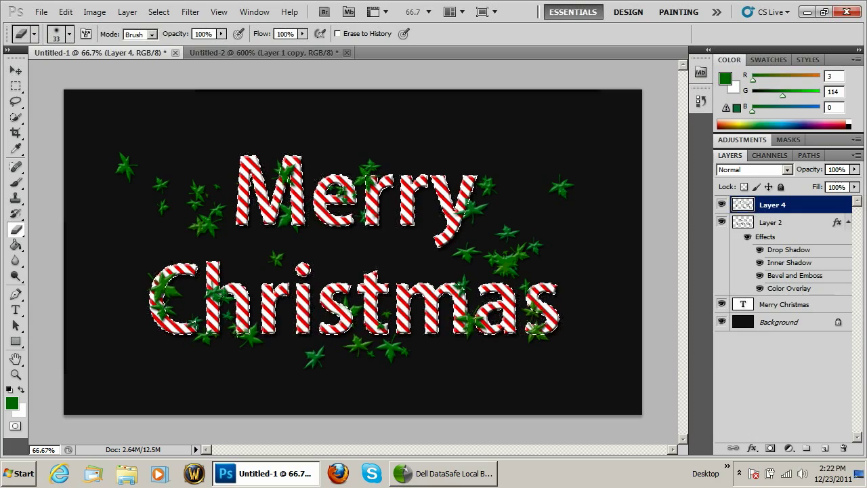
pyautogui.moveTo(366, 292); pyautogui.dragTo(379, 312)
pyautogui.moveTo(211, 271); pyautogui.dragTo(218, 325)
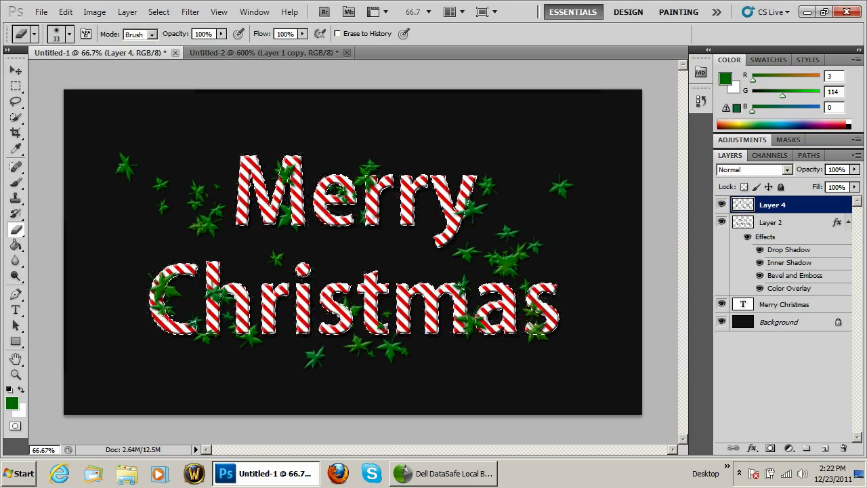